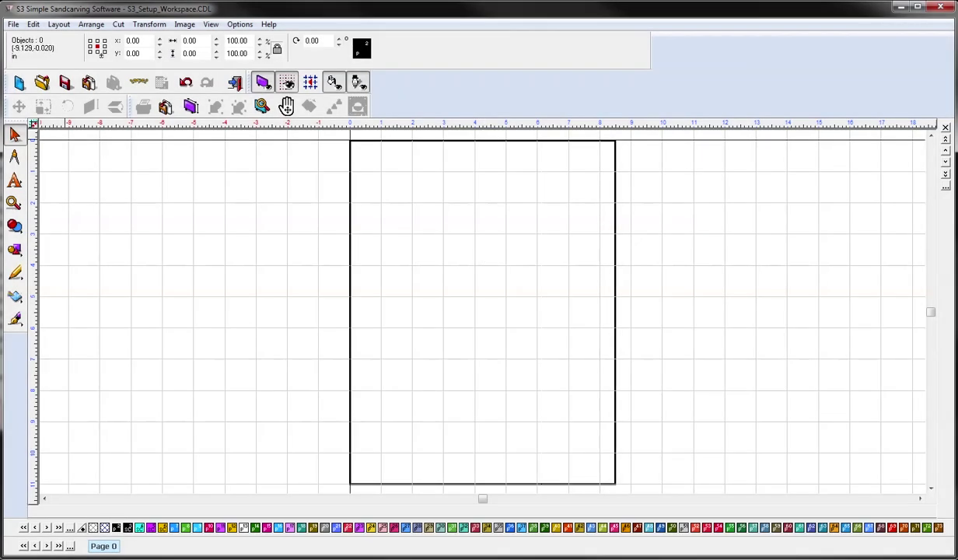
# Step: Import test-vectorize-icon.jpg and place the 6.25 × 6.25 in logo on the page
pyautogui.click(12, 24)
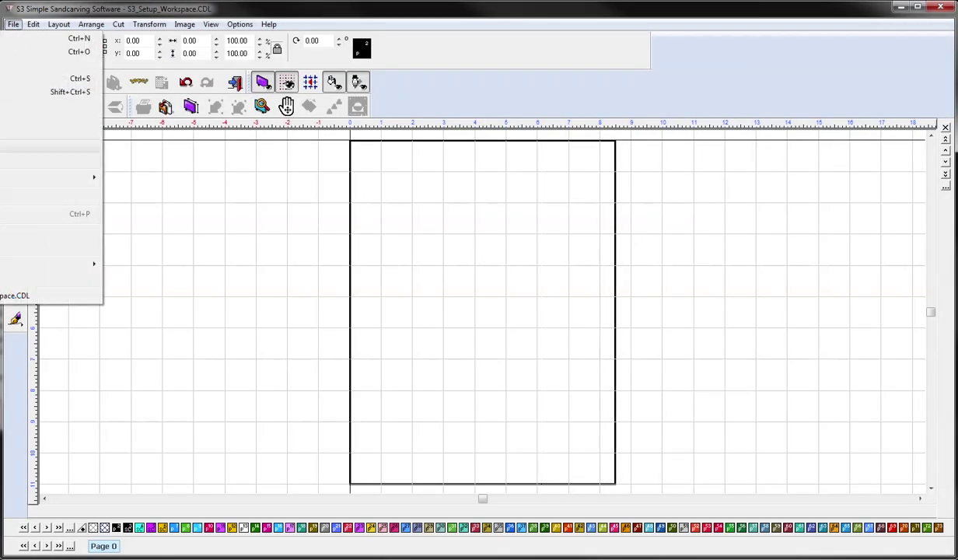
pyautogui.click(46, 107)
pyautogui.click(361, 204)
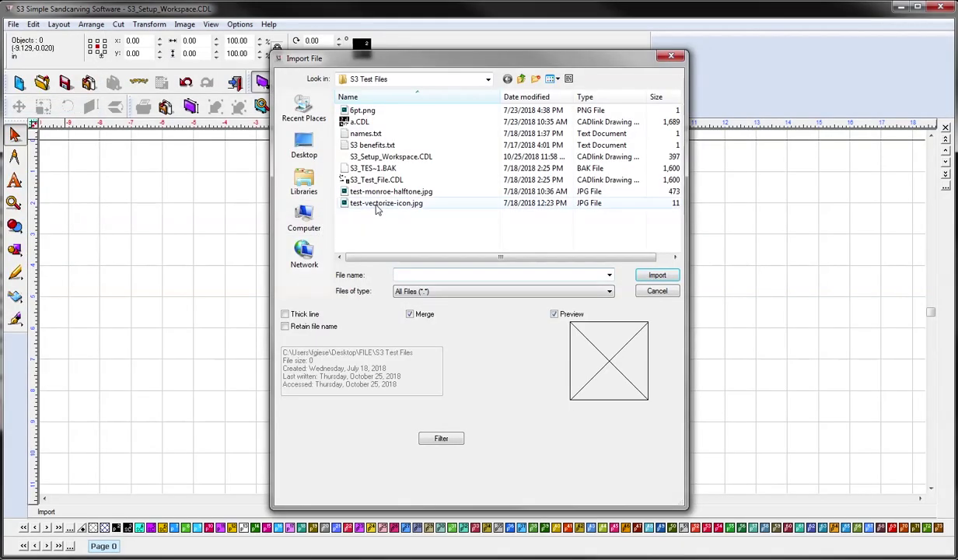
pyautogui.click(656, 274)
pyautogui.click(396, 200)
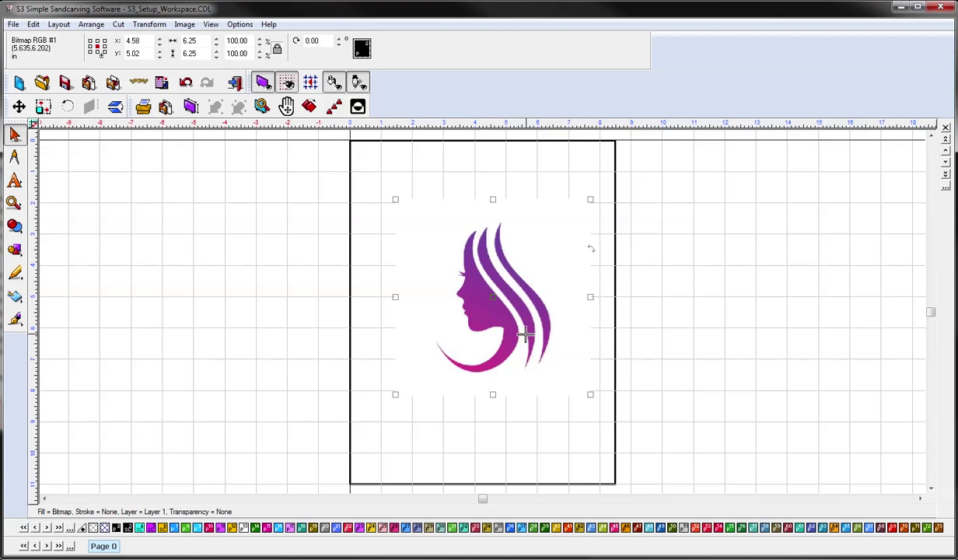
# Step: Change the purple logo bitmap's mode to grayscale from the Image menu
pyautogui.click(185, 24)
pyautogui.moveTo(97, 80)
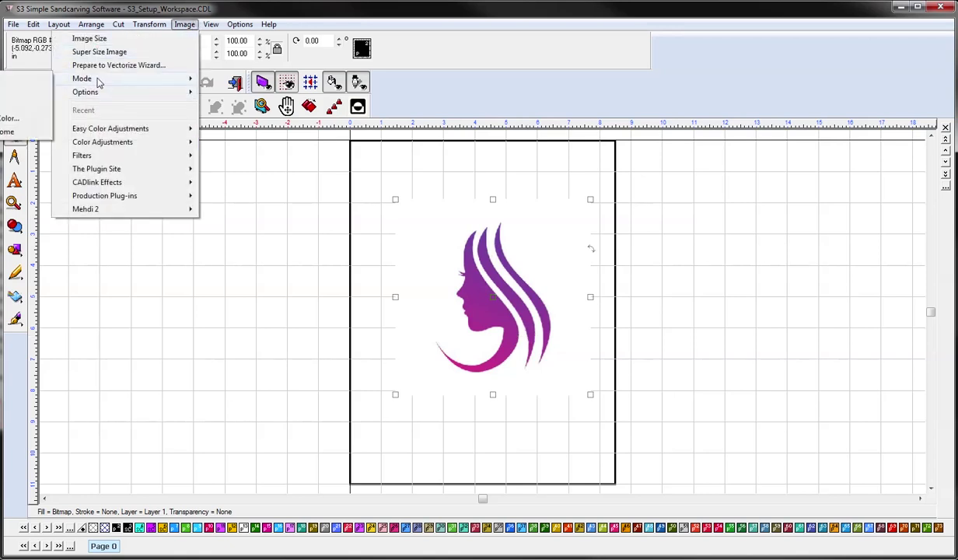
pyautogui.click(23, 105)
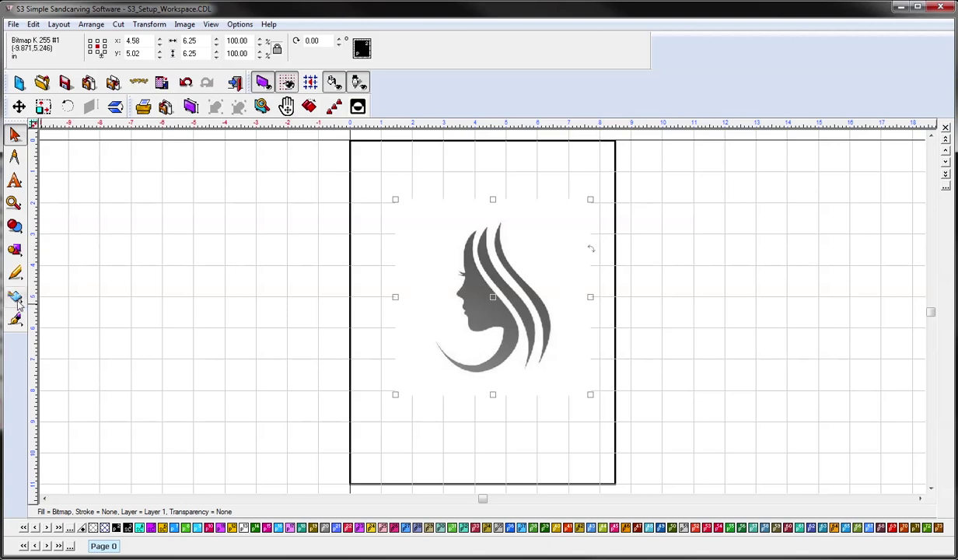
# Step: With Accuscan, start Posterize Region's prepare wizard and set the recommended size to 5 MB
pyautogui.click(16, 301)
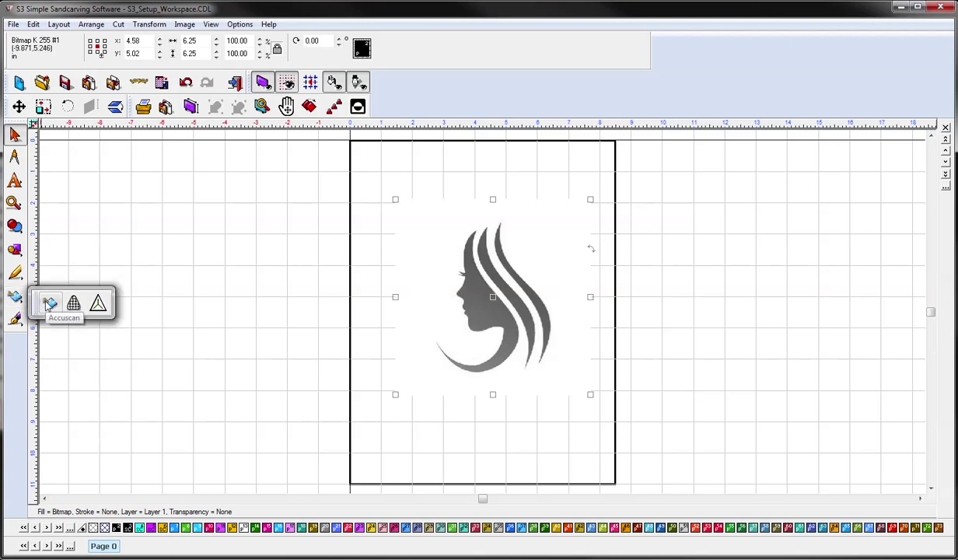
pyautogui.click(49, 303)
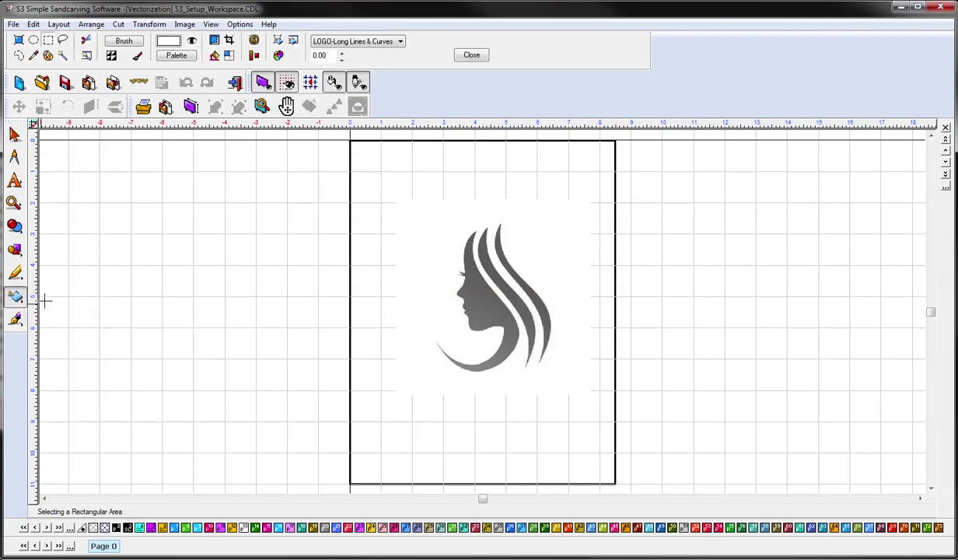
pyautogui.click(278, 57)
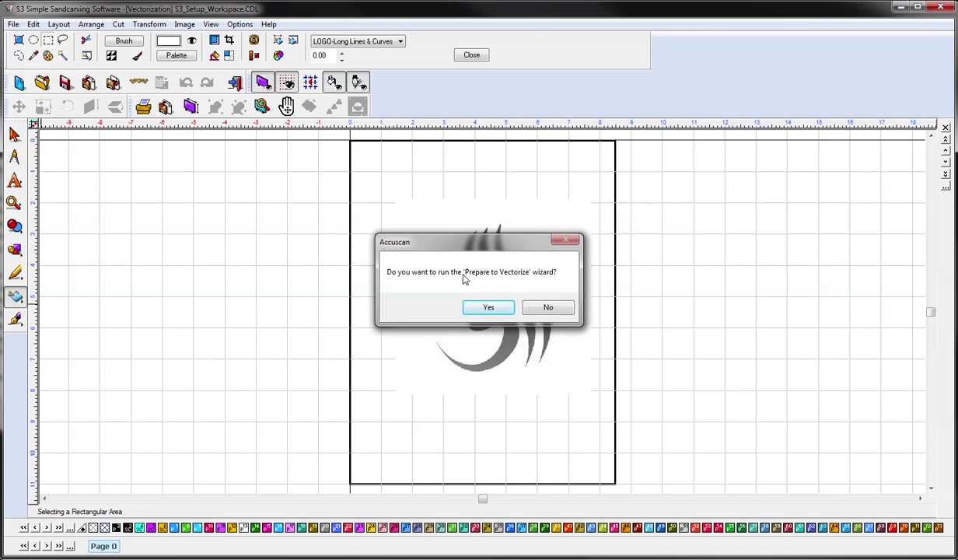
pyautogui.click(494, 306)
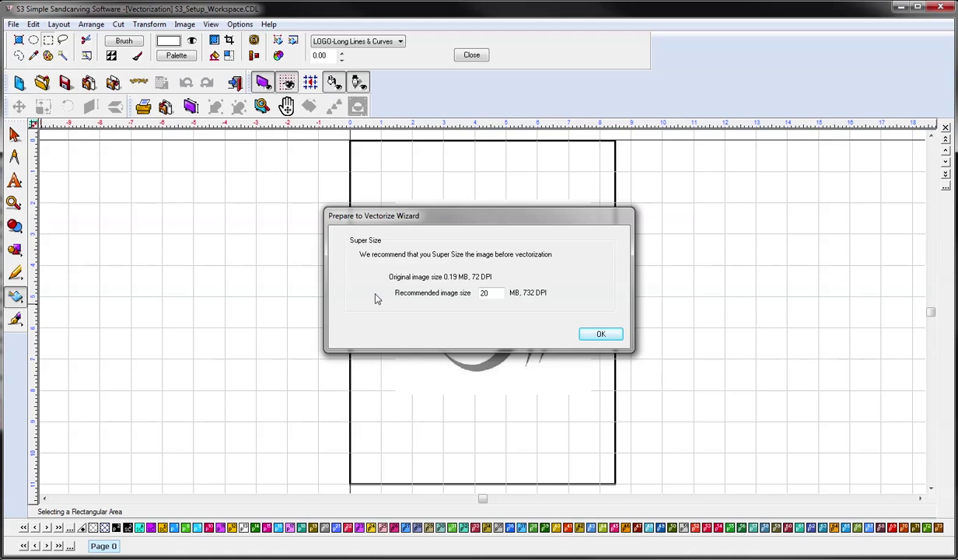
pyautogui.moveTo(493, 296); pyautogui.dragTo(461, 295)
# Step: Accept the 5 MB size and supersize the image with edge sharpening at 33
pyautogui.click(603, 335)
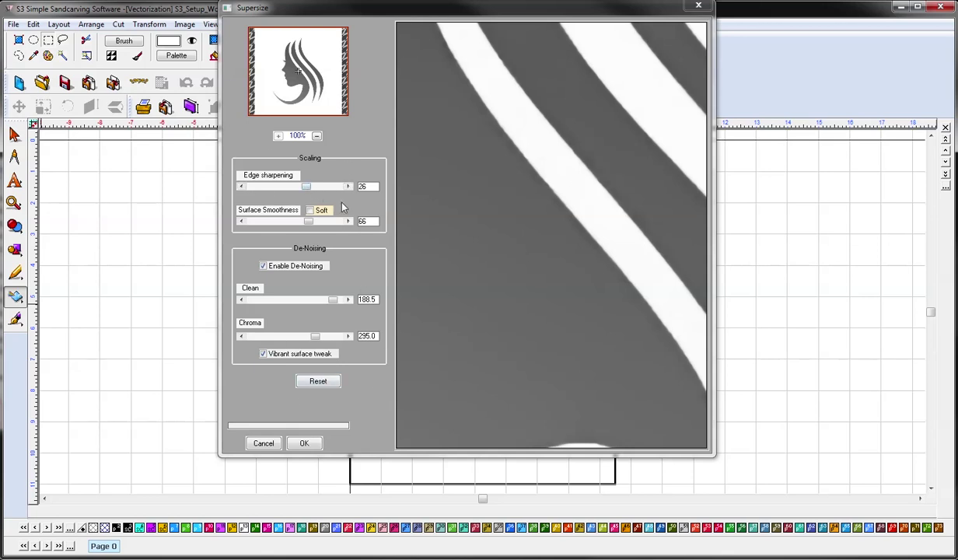
pyautogui.moveTo(307, 187)
pyautogui.mouseDown()
pyautogui.moveTo(274, 189)
pyautogui.moveTo(325, 189)
pyautogui.moveTo(309, 189)
pyautogui.mouseUp()
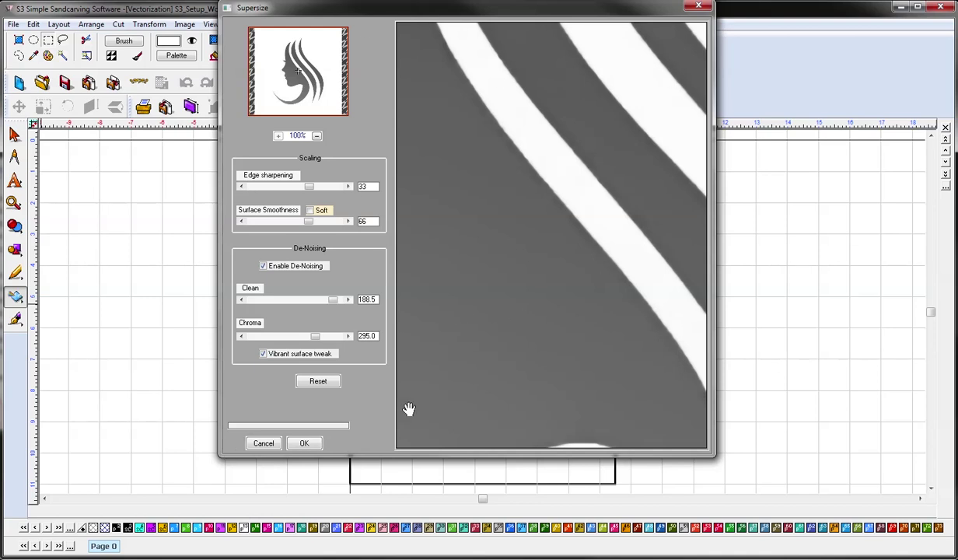
pyautogui.click(301, 443)
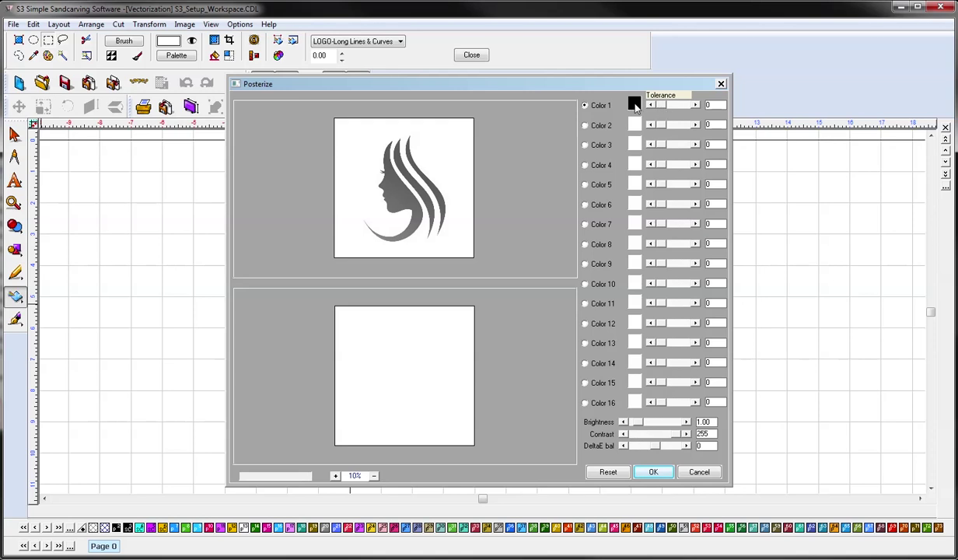
# Step: Posterize with Color 1 tolerance 72 and brightness 1.60 for a solid black silhouette
pyautogui.moveTo(665, 107)
pyautogui.mouseDown()
pyautogui.moveTo(692, 109)
pyautogui.moveTo(680, 112)
pyautogui.mouseUp()
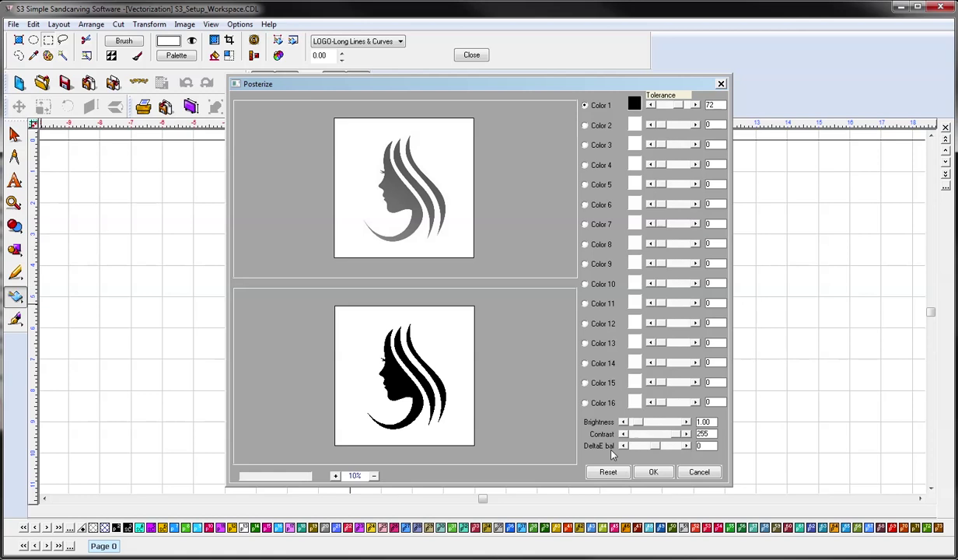
pyautogui.moveTo(643, 422)
pyautogui.mouseDown()
pyautogui.moveTo(634, 422)
pyautogui.moveTo(659, 424)
pyautogui.moveTo(628, 426)
pyautogui.moveTo(654, 424)
pyautogui.moveTo(643, 426)
pyautogui.mouseUp()
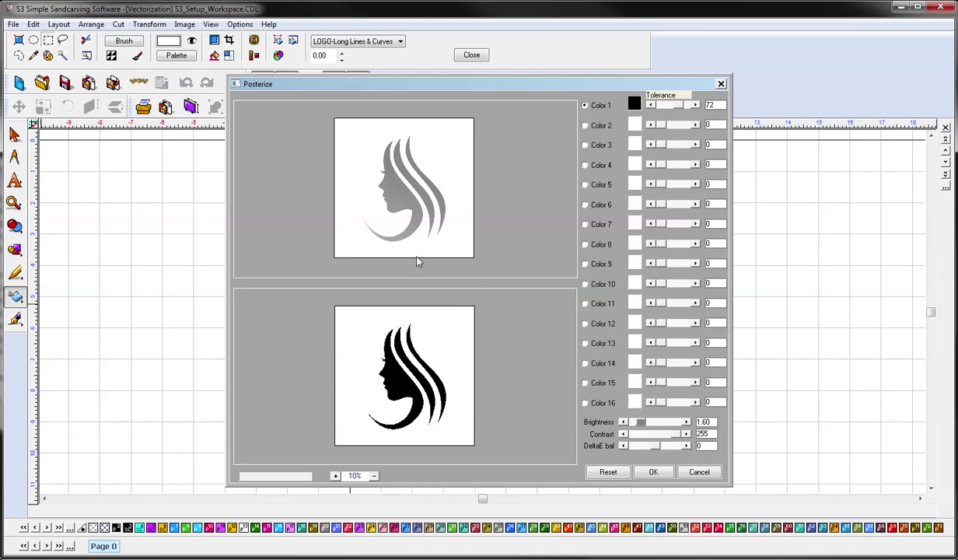
pyautogui.click(650, 473)
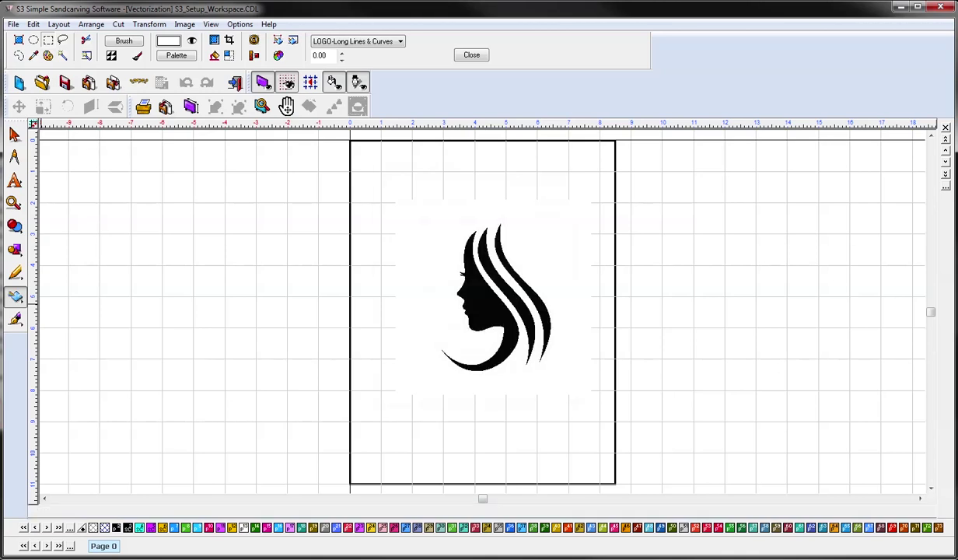
# Step: Trace the bitmap using the LOGO-Long Lines & Curves preset (tolerance 8, corners 6)
pyautogui.click(563, 281)
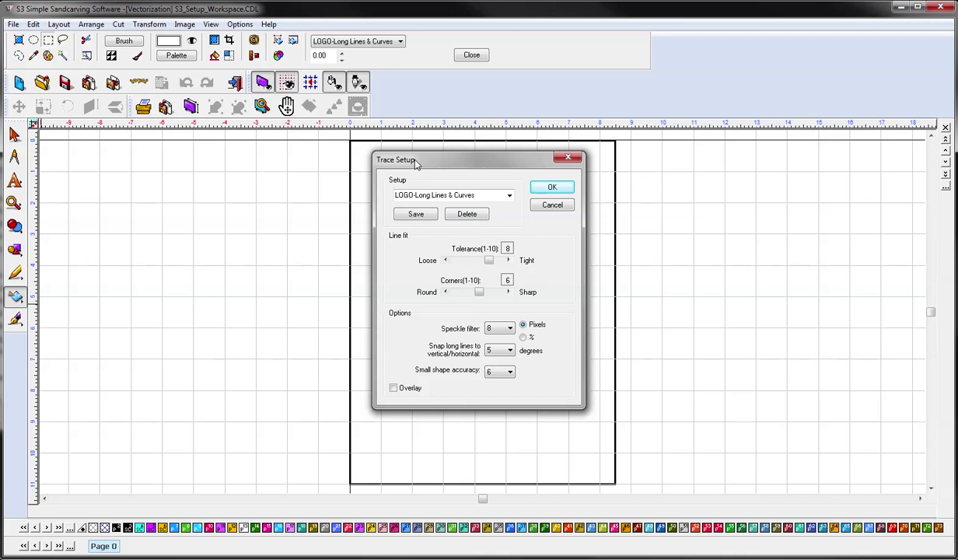
pyautogui.click(509, 196)
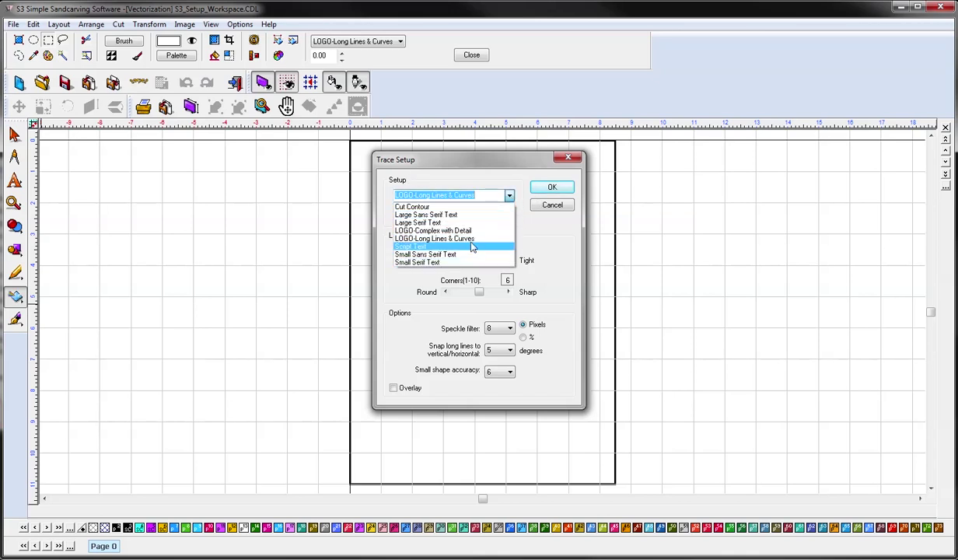
pyautogui.click(493, 198)
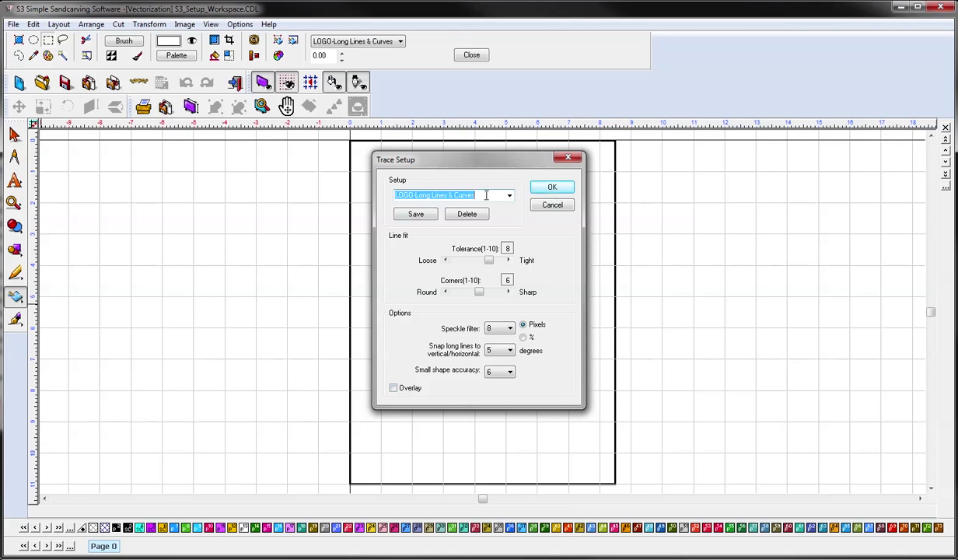
pyautogui.click(554, 190)
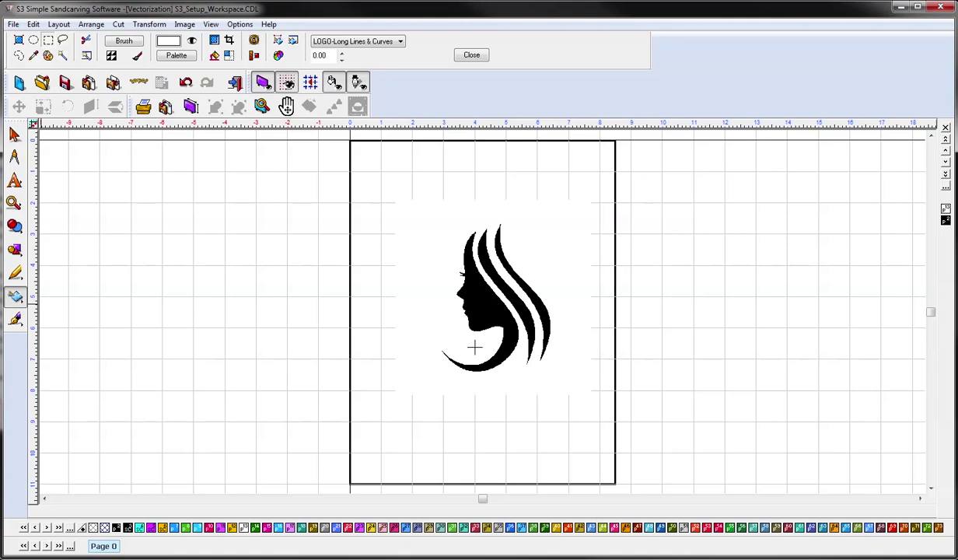
# Step: Select the traced artwork group and ungroup it into separate shapes
pyautogui.click(15, 136)
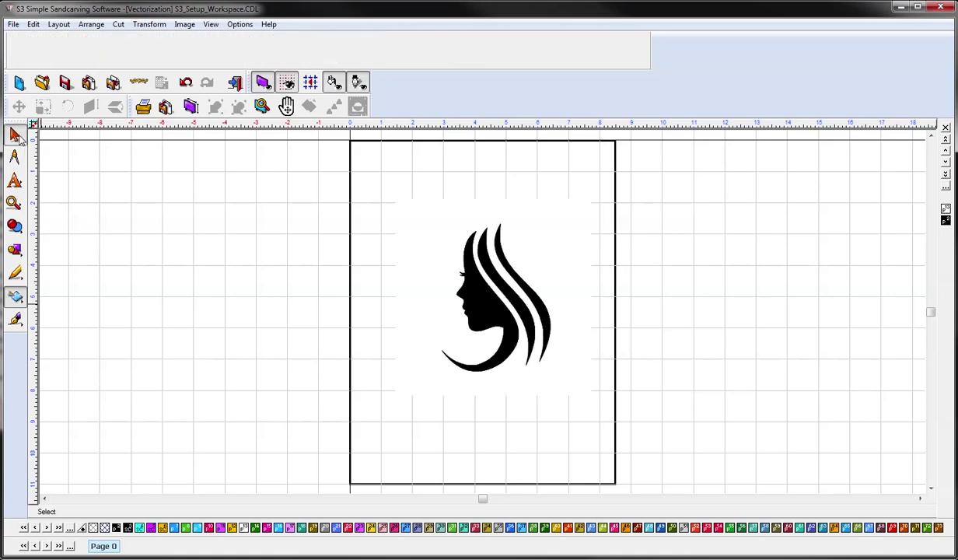
pyautogui.click(486, 293)
pyautogui.click(487, 293)
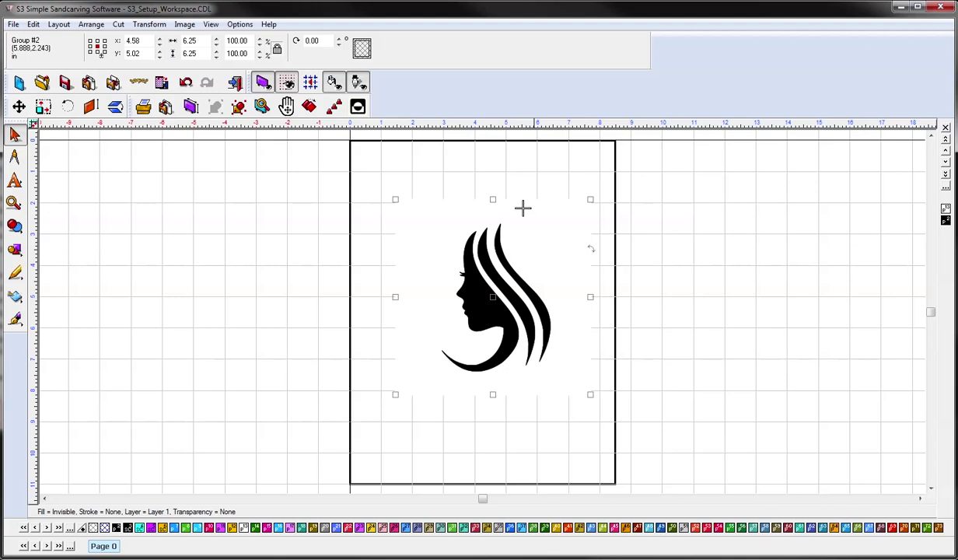
pyautogui.rightClick(467, 269)
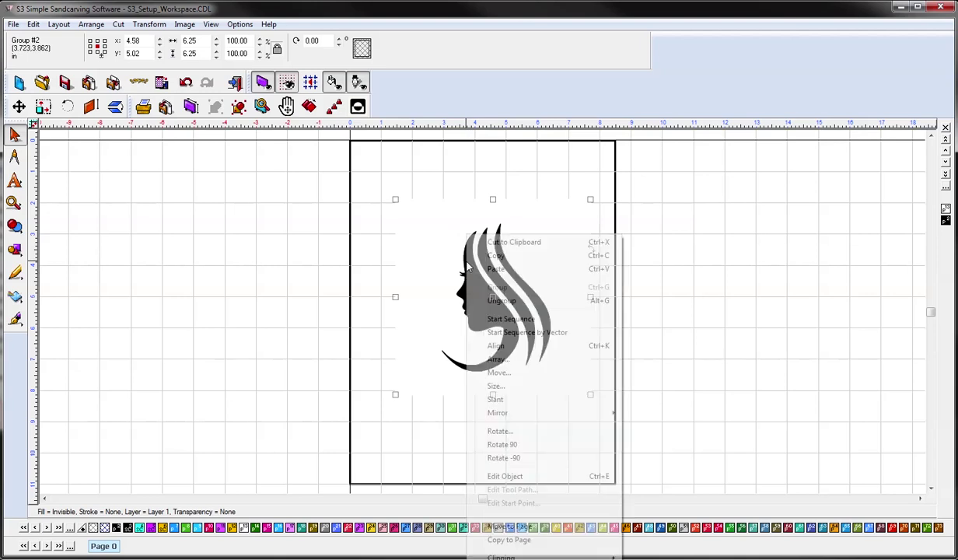
pyautogui.click(510, 304)
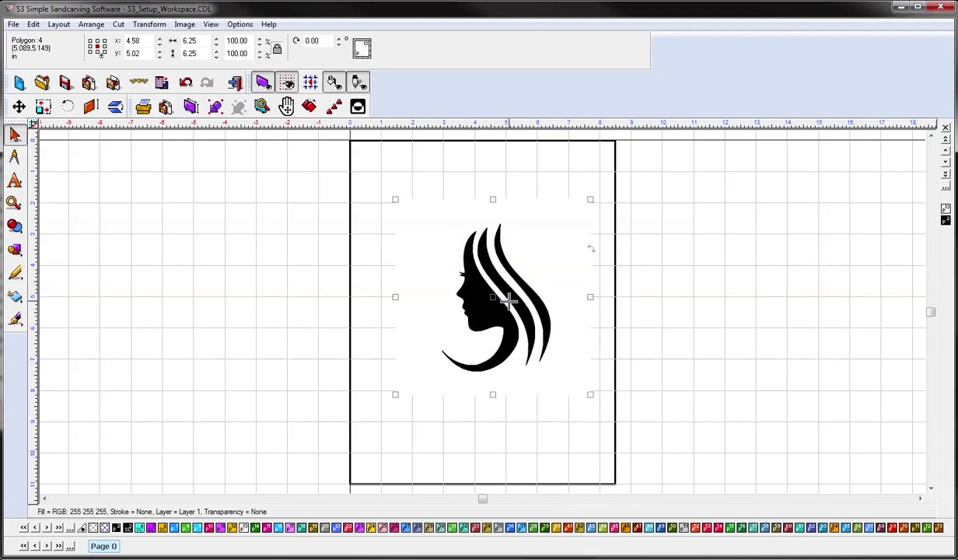
# Step: Remove the white background shape so only the black silhouette vectors remain
pyautogui.click(661, 238)
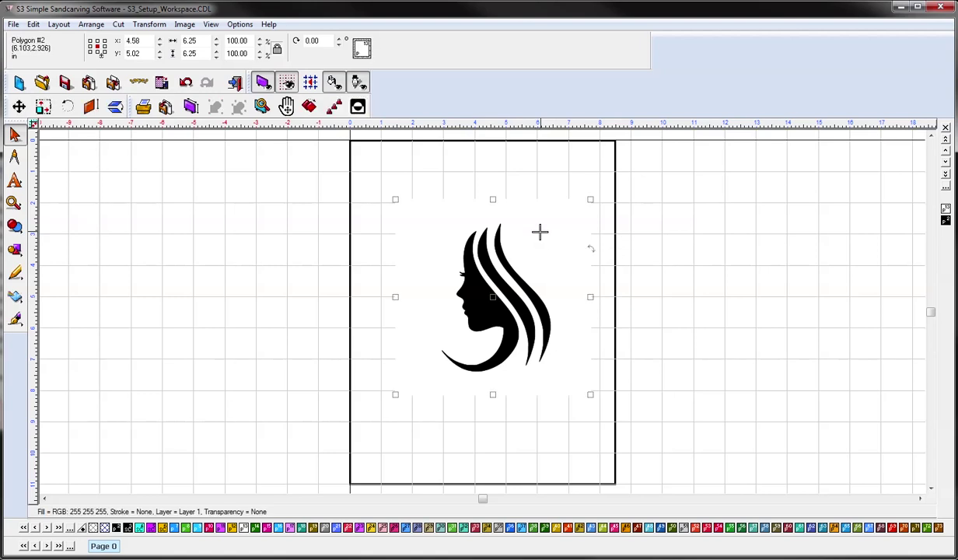
pyautogui.moveTo(601, 187); pyautogui.dragTo(566, 239)
pyautogui.click(568, 238)
pyautogui.click(567, 238)
pyautogui.click(568, 238)
pyautogui.click(568, 241)
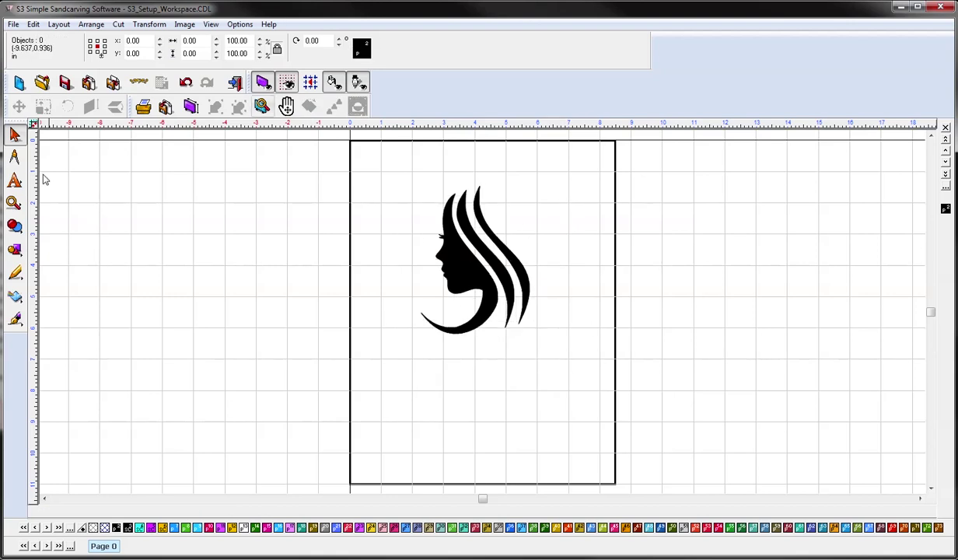
# Step: Zoom in so the woman's head silhouette fills the view
pyautogui.click(13, 202)
pyautogui.click(49, 210)
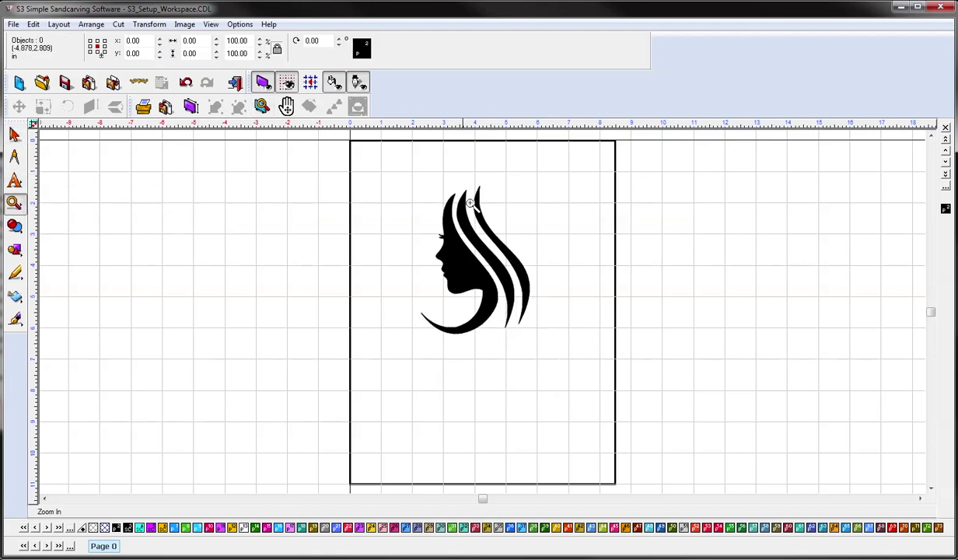
pyautogui.moveTo(412, 179); pyautogui.dragTo(555, 353)
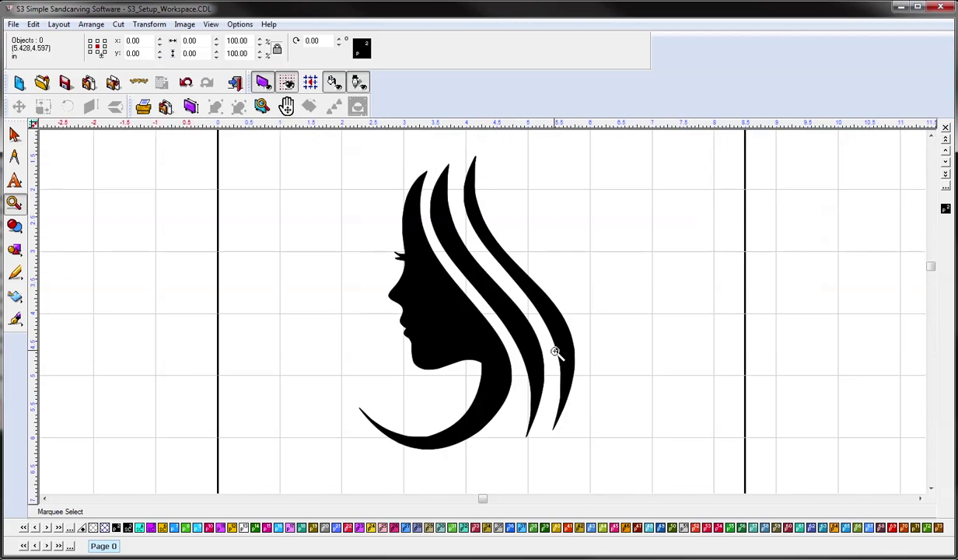
pyautogui.press('Escape')
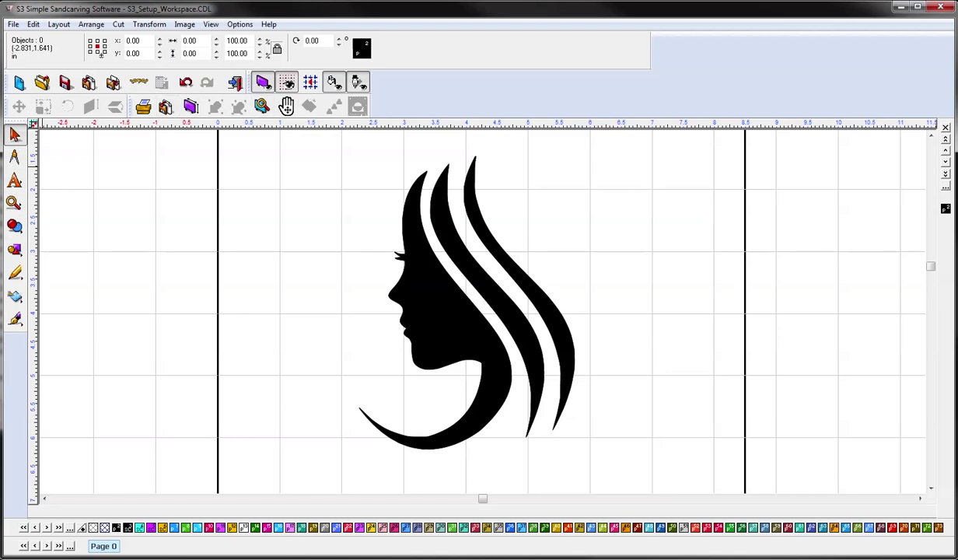
# Step: Zoom in closer on the area under the chin
pyautogui.click(12, 203)
pyautogui.click(50, 210)
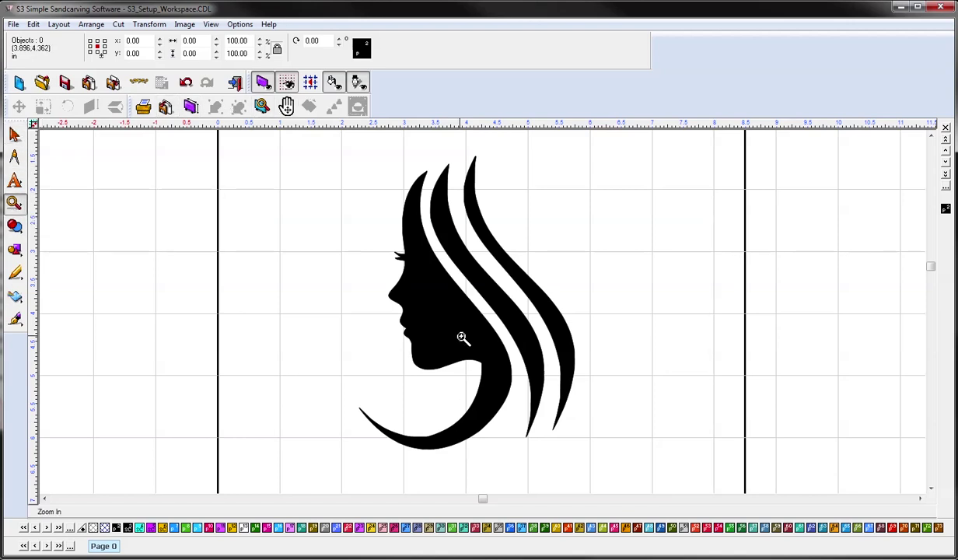
pyautogui.moveTo(461, 346); pyautogui.dragTo(507, 394)
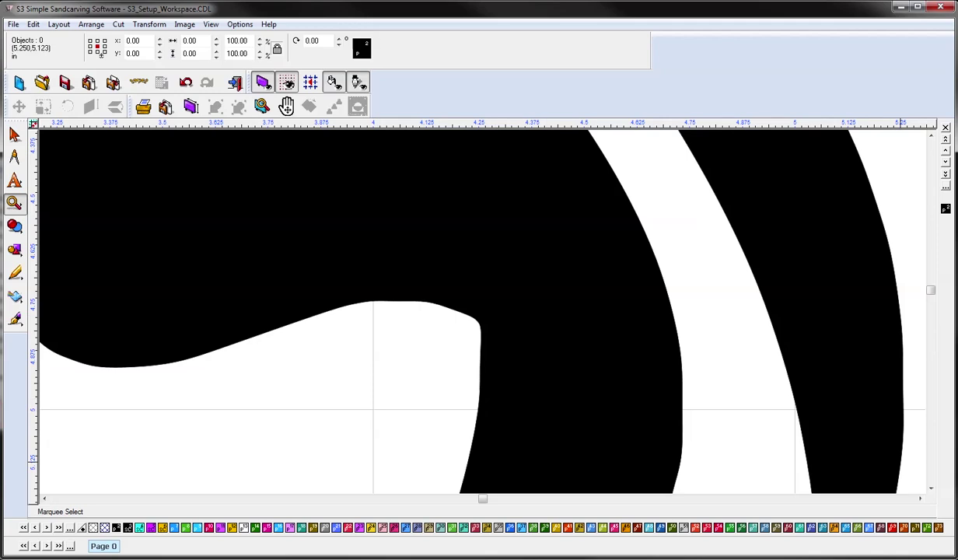
# Step: Edit the outline's nodes at the chin corner, deleting and adding points to round it smoothly
pyautogui.rightClick(513, 303)
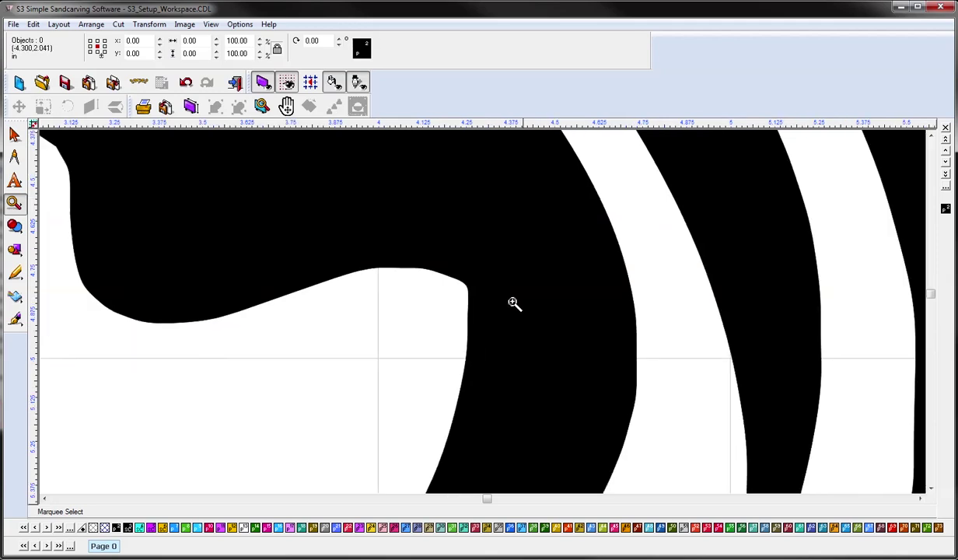
pyautogui.click(14, 133)
pyautogui.doubleClick(463, 327)
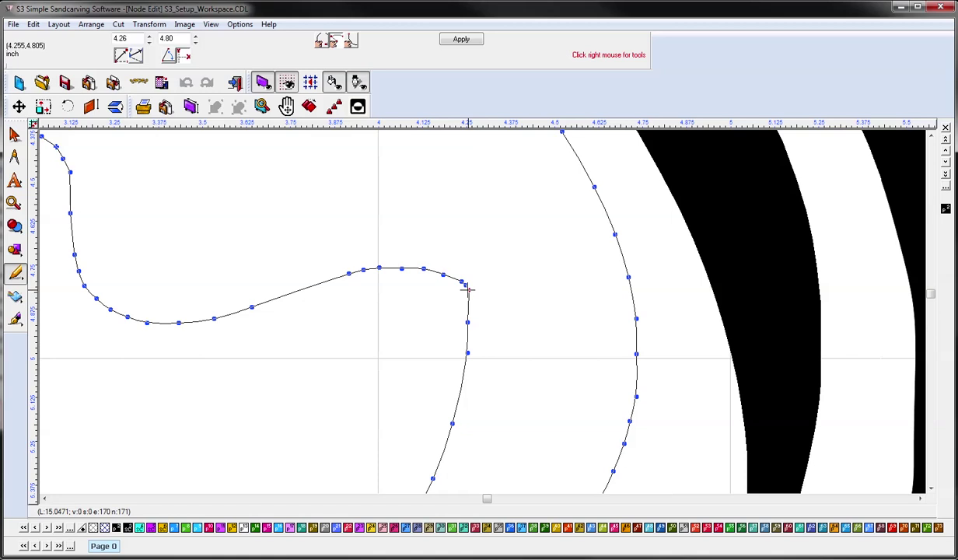
pyautogui.moveTo(467, 289)
pyautogui.mouseDown()
pyautogui.moveTo(464, 300)
pyautogui.moveTo(464, 289)
pyautogui.mouseUp()
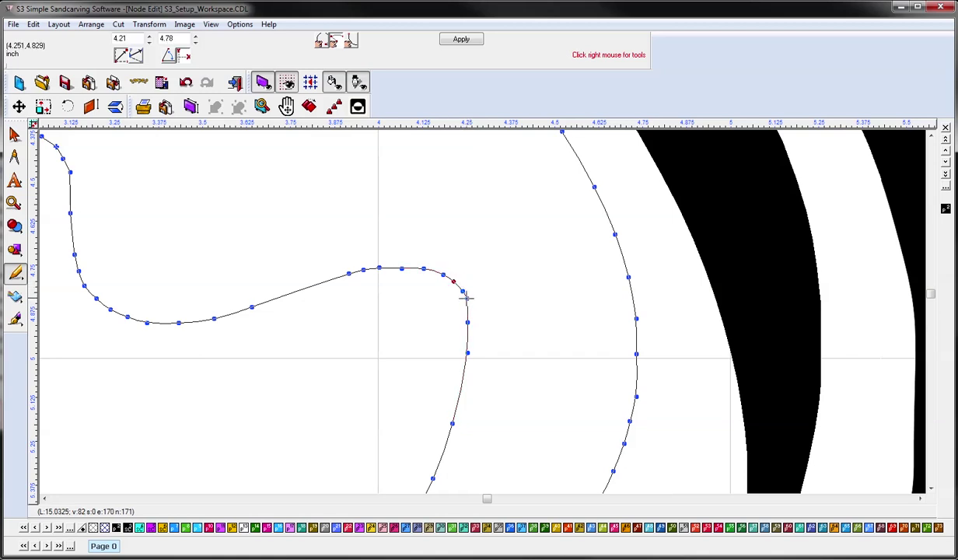
pyautogui.doubleClick(467, 301)
pyautogui.doubleClick(466, 304)
pyautogui.click(14, 134)
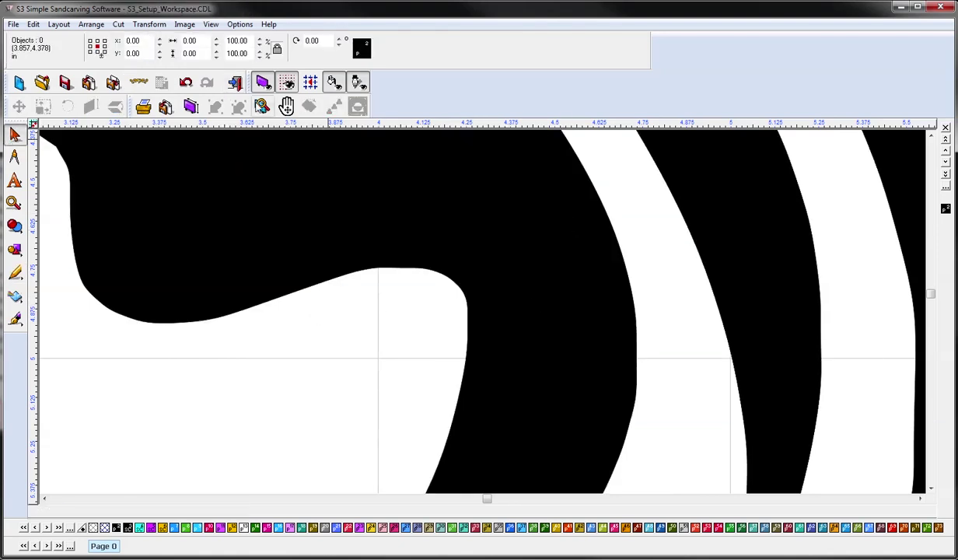
# Step: Zoom to the sign blank, select all face-design shapes, group them, and deselect
pyautogui.click(239, 107)
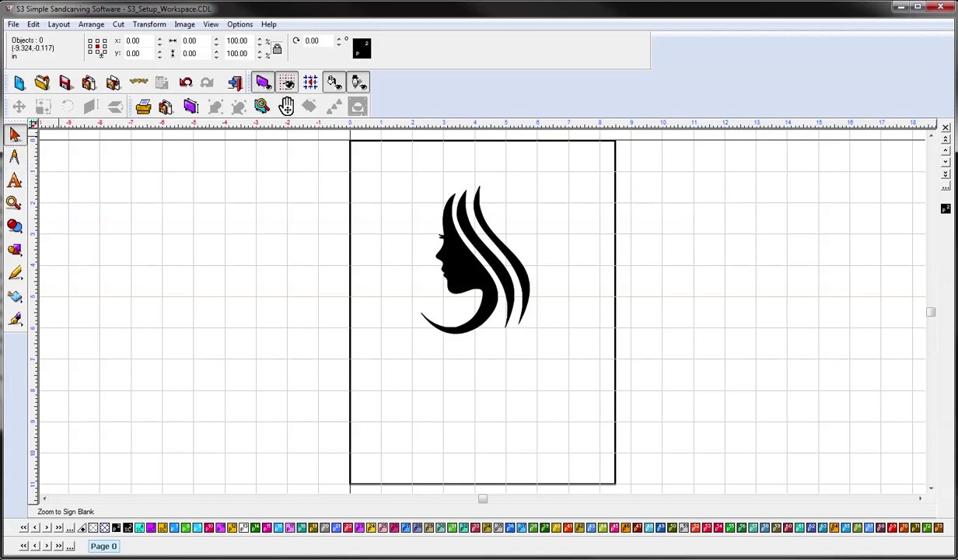
pyautogui.moveTo(371, 162); pyautogui.dragTo(616, 365)
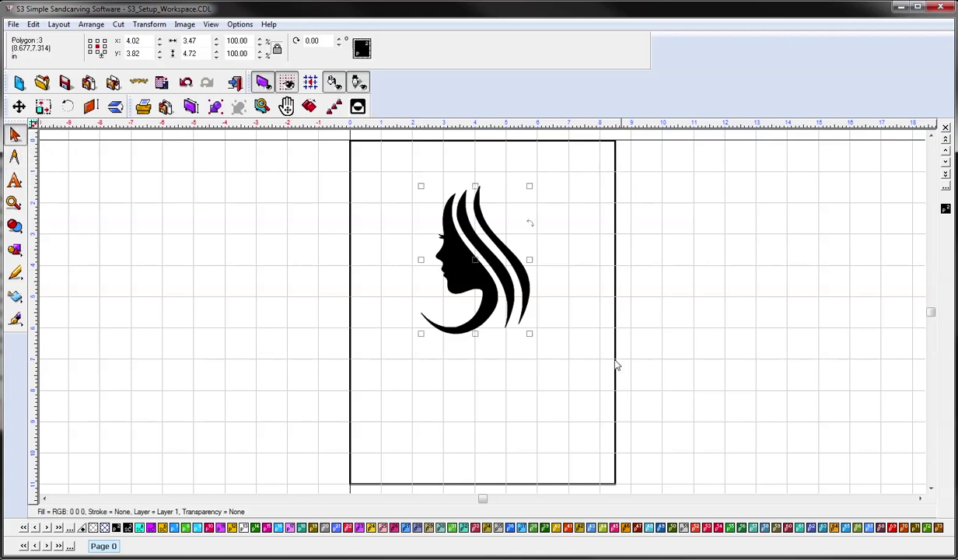
pyautogui.rightClick(489, 272)
pyautogui.click(536, 5)
pyautogui.click(638, 388)
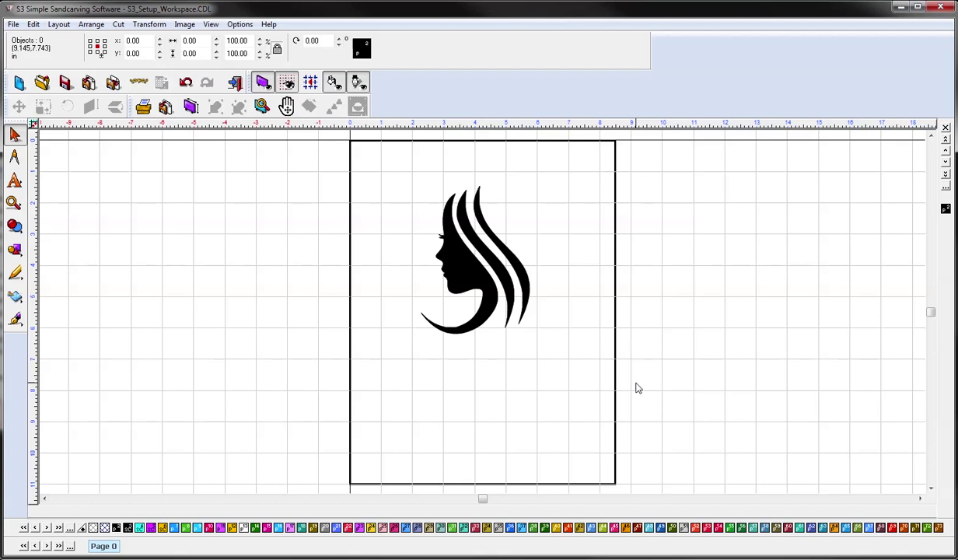